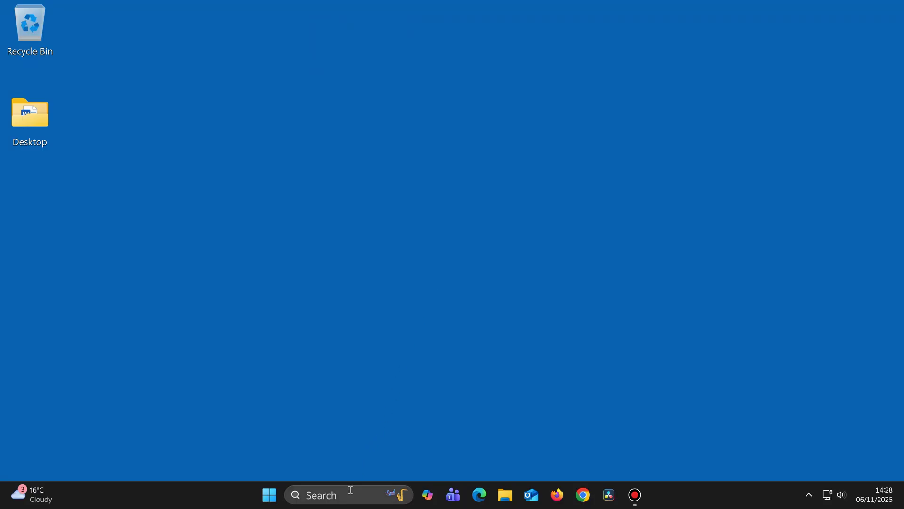
Search Windows for 'dog photo' and open the Dog photo.png best match
click(350, 490)
text(dog)
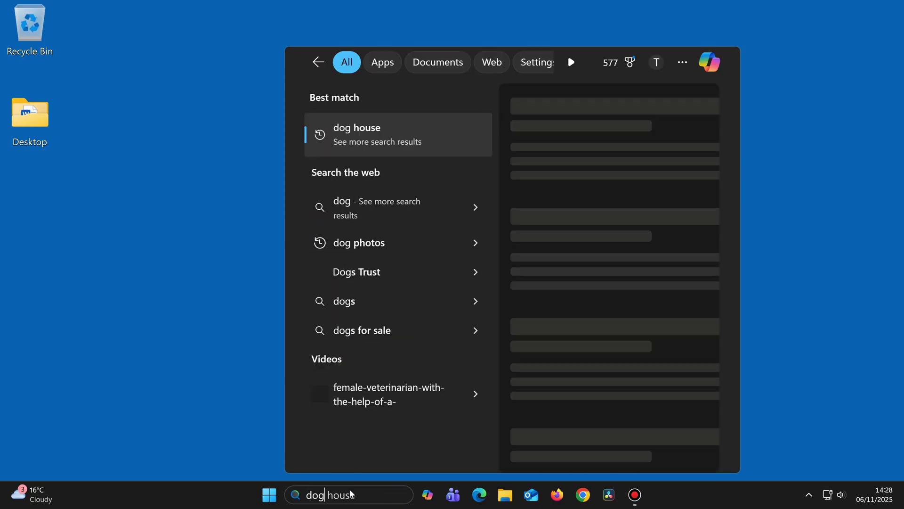
text( photo)
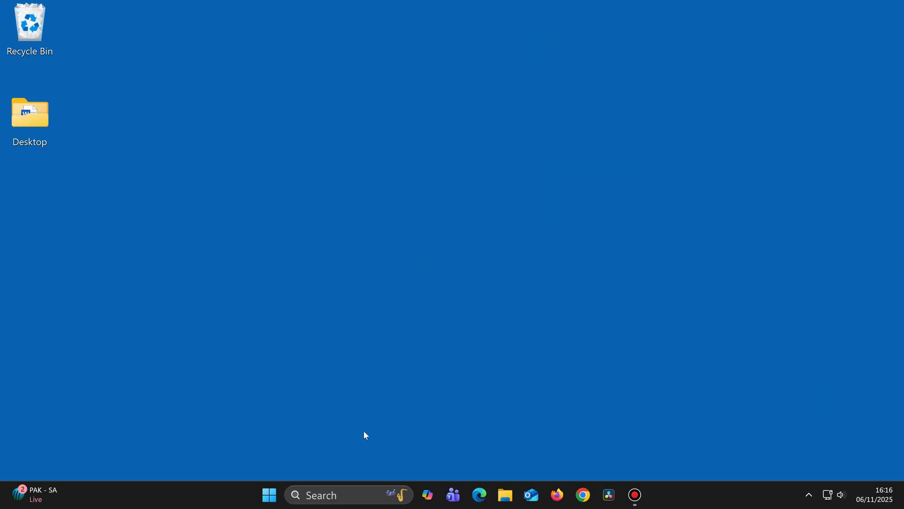
click(351, 494)
text(do)
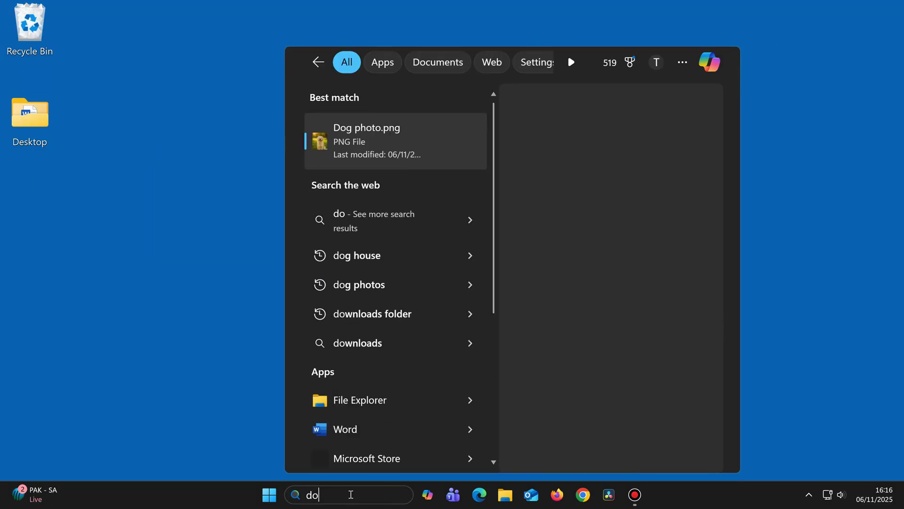
text(g photo)
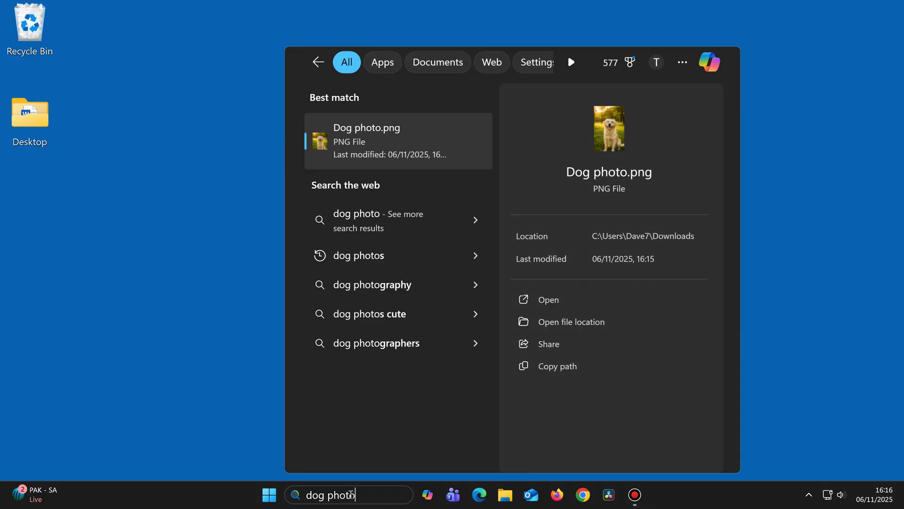
key(Return)
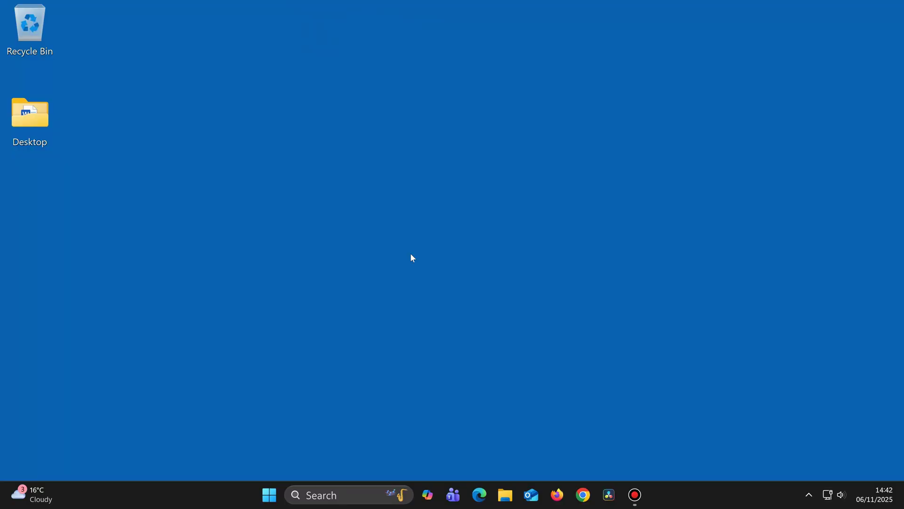
Go to Settings > Privacy & security > Search and bring up Advanced indexing options
click(269, 494)
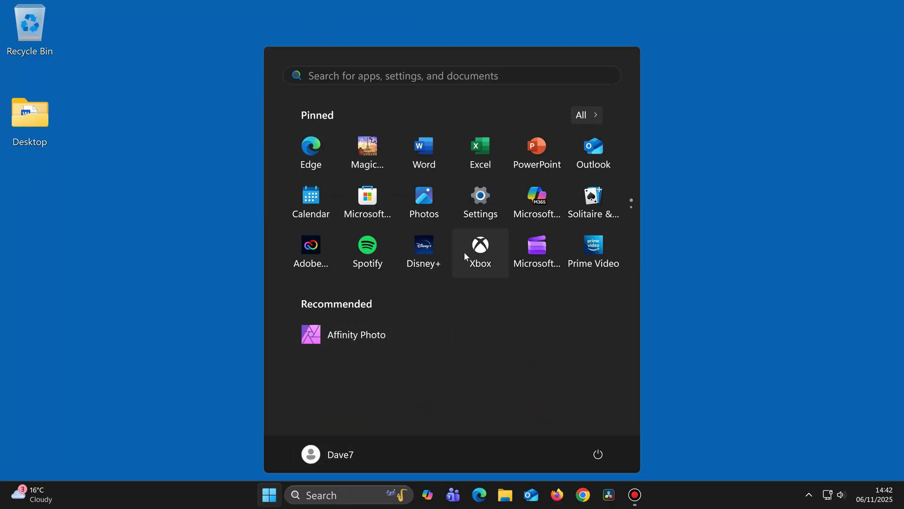
click(460, 216)
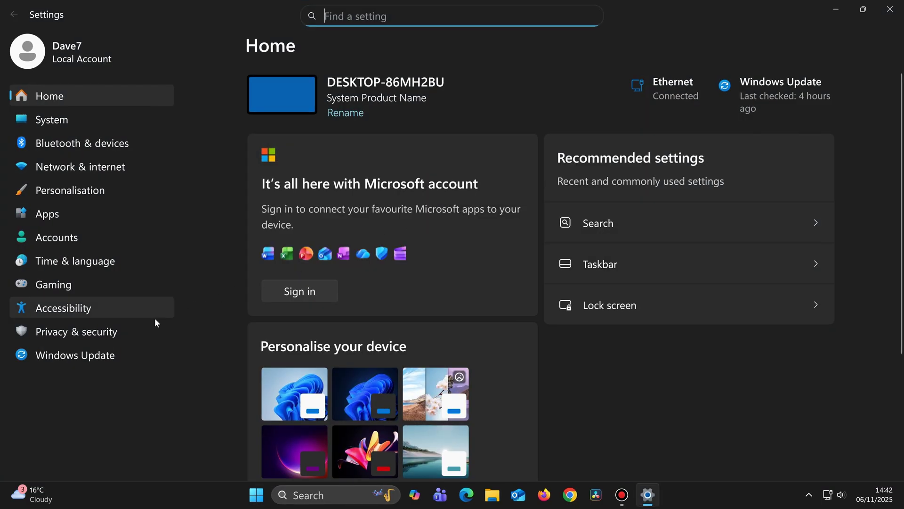
click(131, 326)
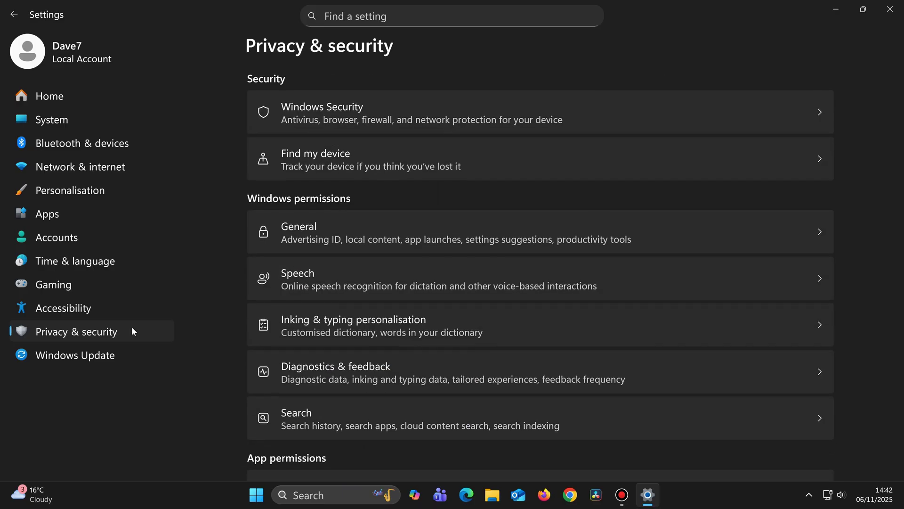
click(335, 417)
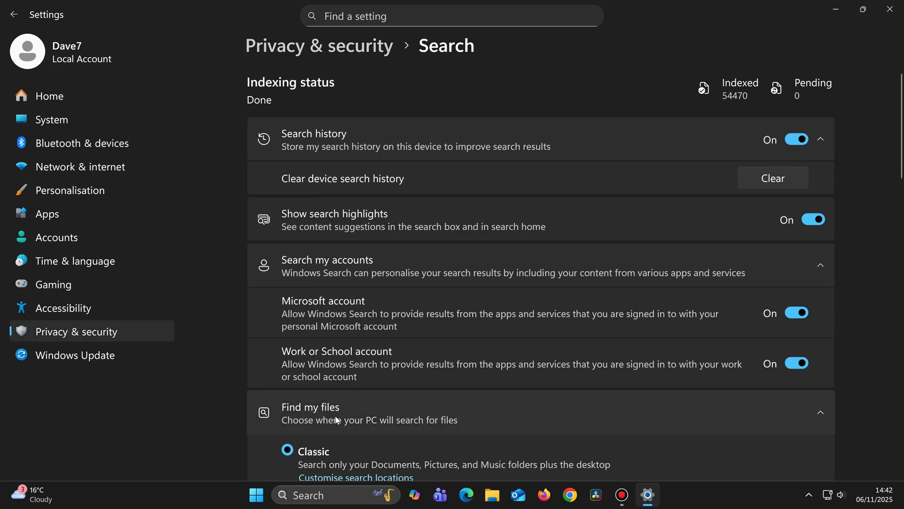
scroll(483, 321, down, 10)
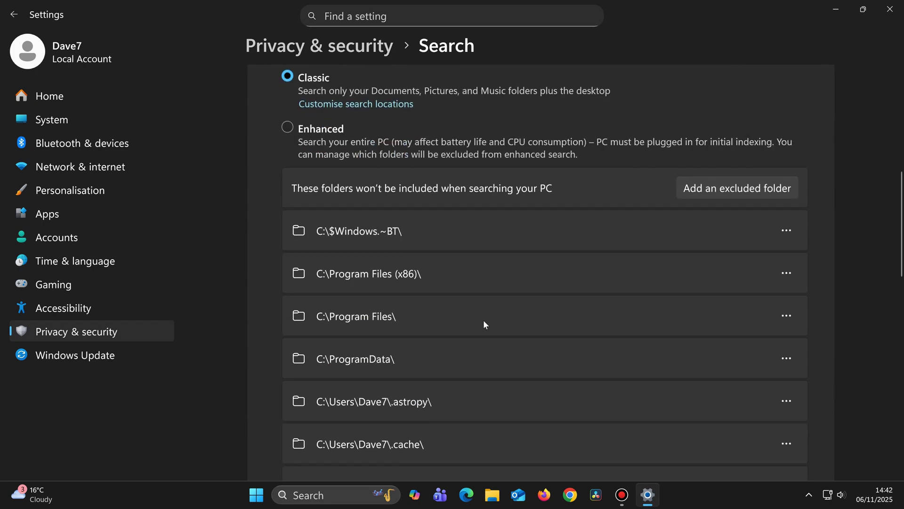
scroll(483, 320, down, 10)
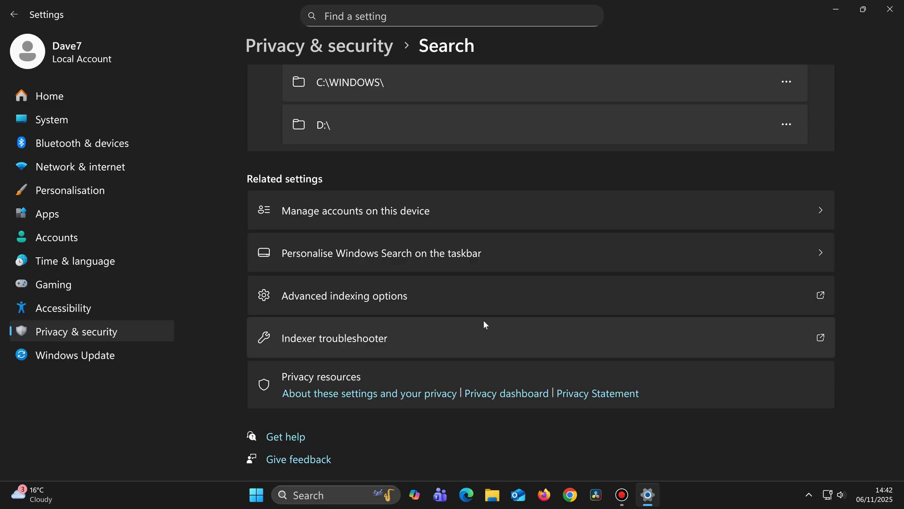
click(456, 290)
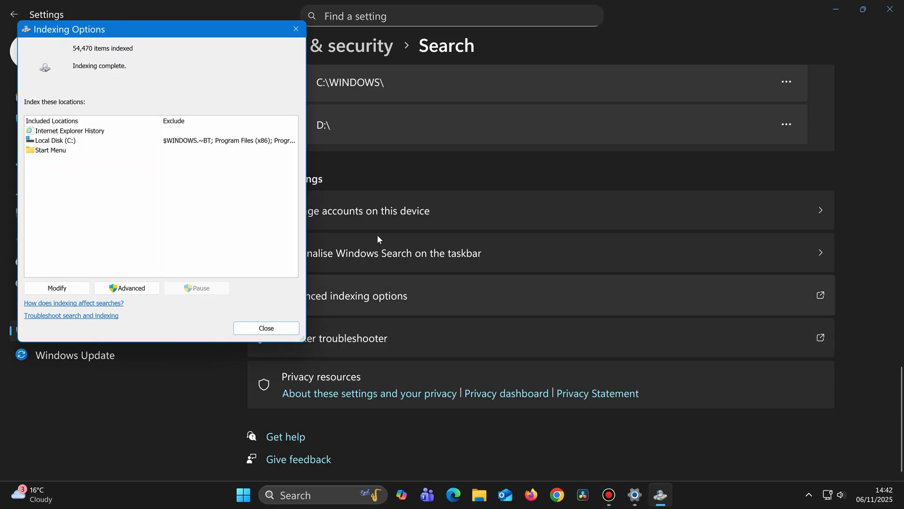
Include New Volume (D:) and exclude Internet Explorer History in indexed locations, then close Indexing Options
drag(184, 33, 448, 149)
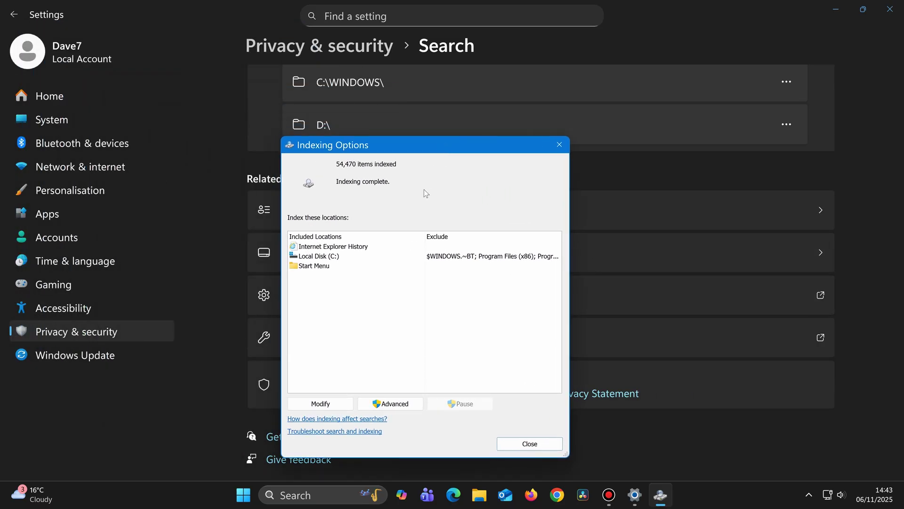
click(346, 406)
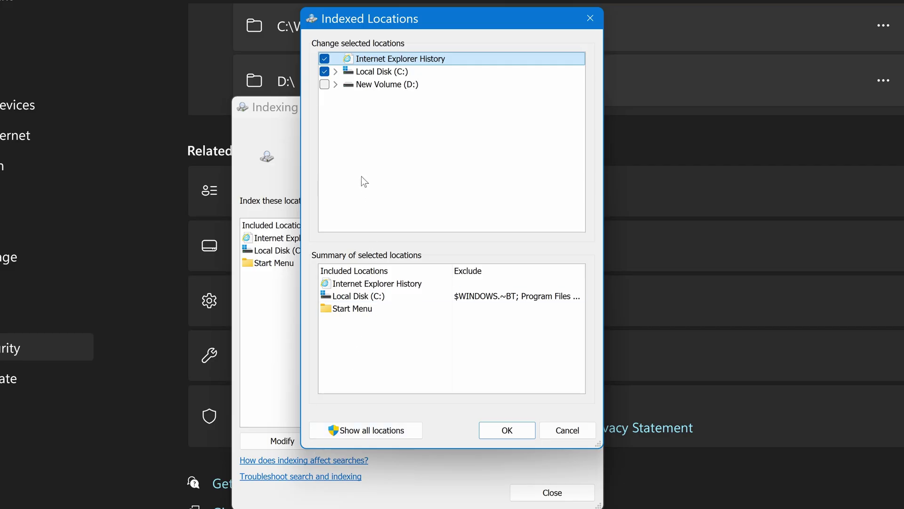
click(324, 84)
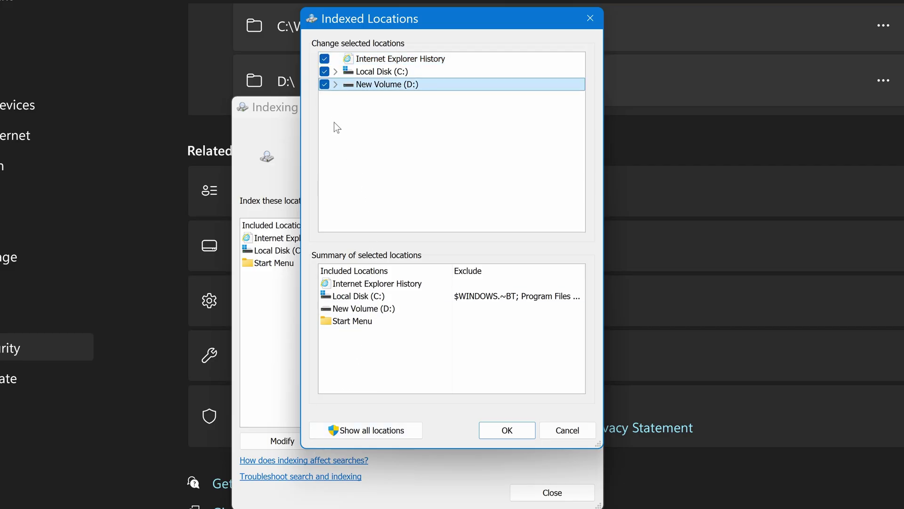
click(325, 59)
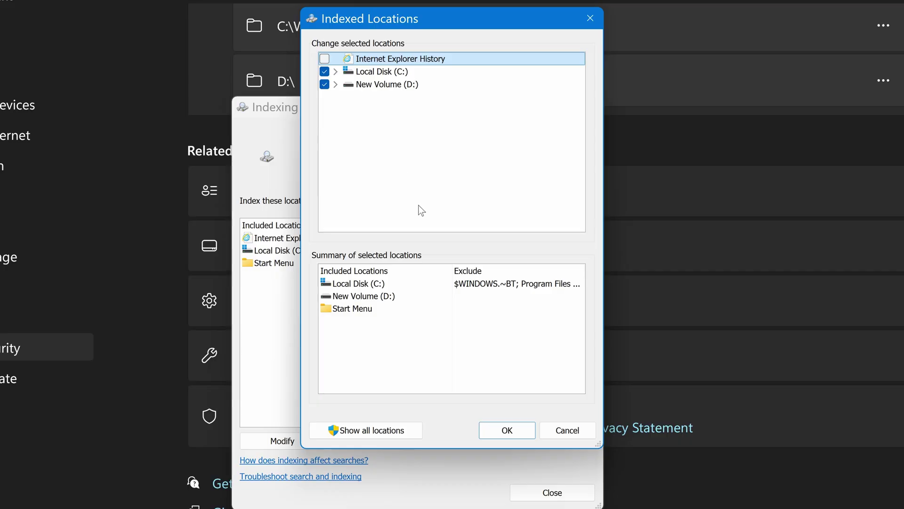
click(493, 433)
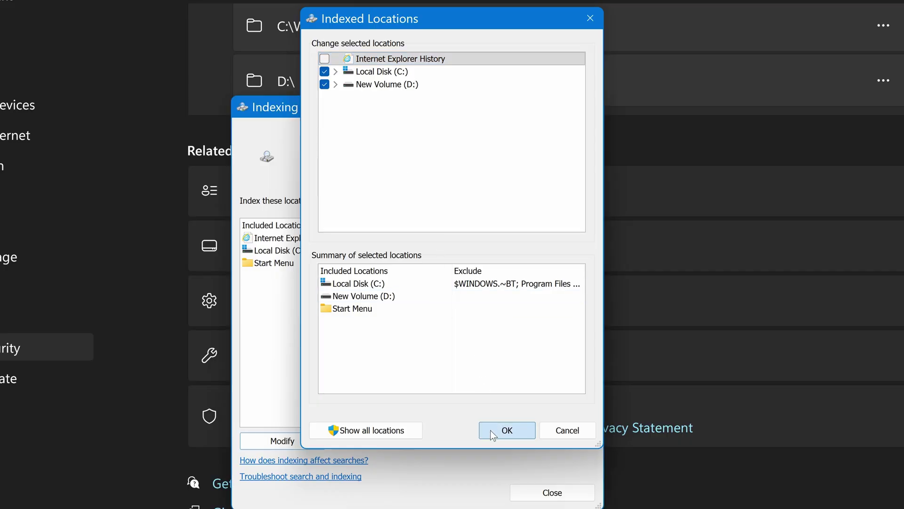
click(528, 492)
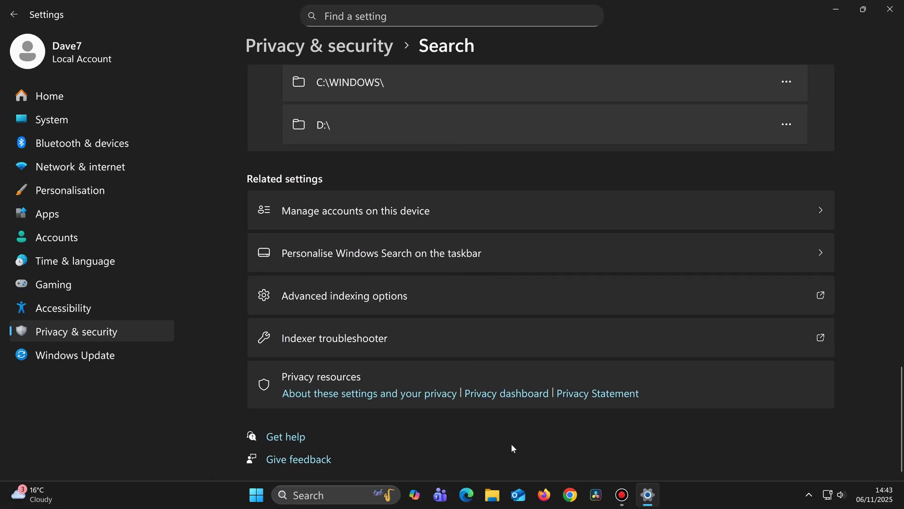
Add C:\E Docs as an excluded folder under Find my files
scroll(607, 268, up, 5)
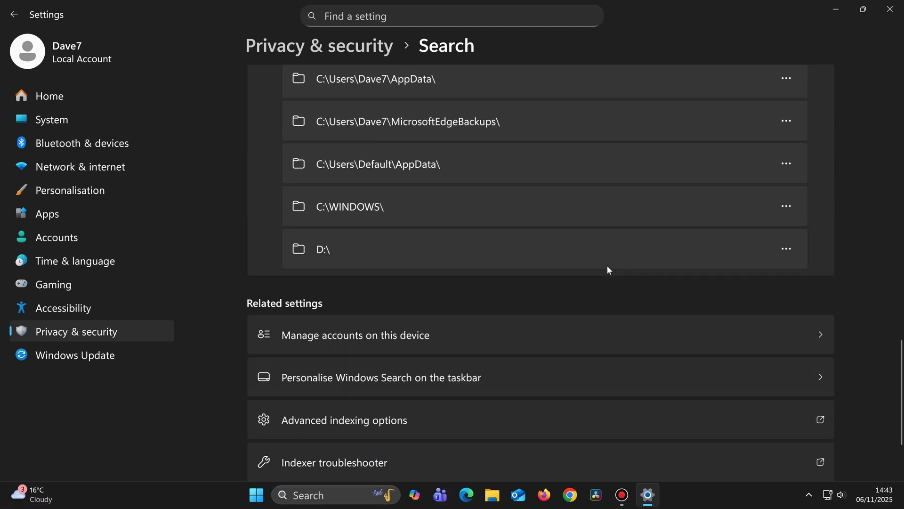
scroll(607, 267, up, 10)
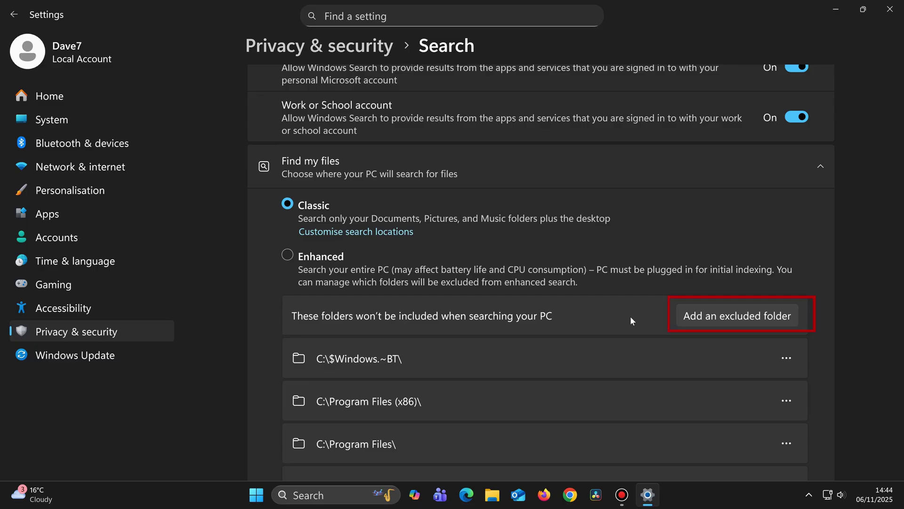
click(682, 317)
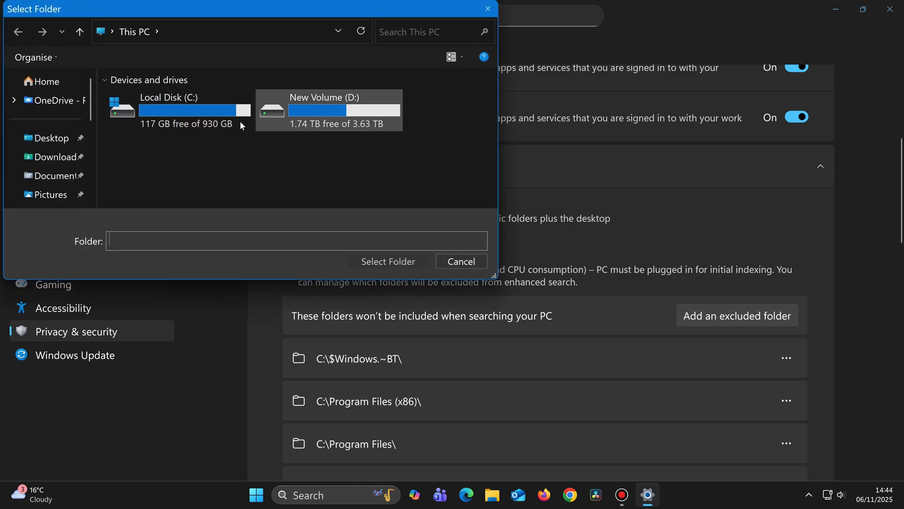
double_click(218, 112)
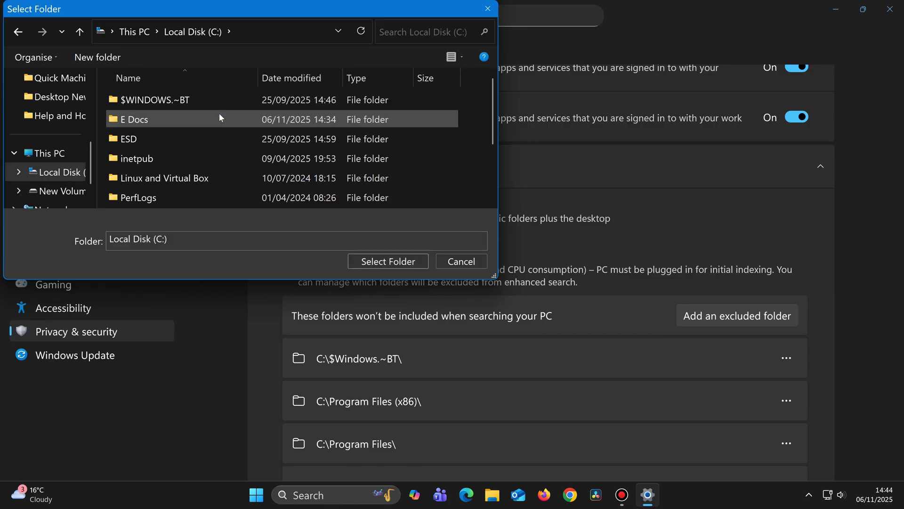
click(165, 119)
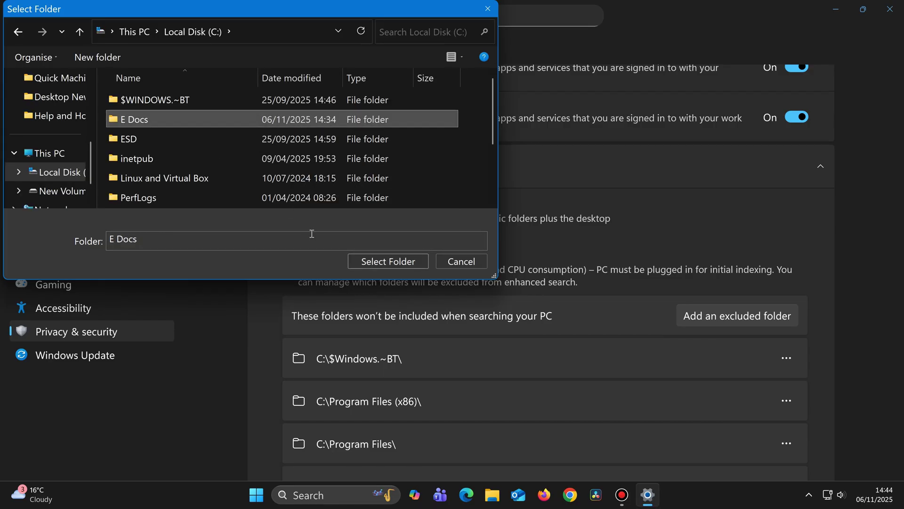
click(351, 261)
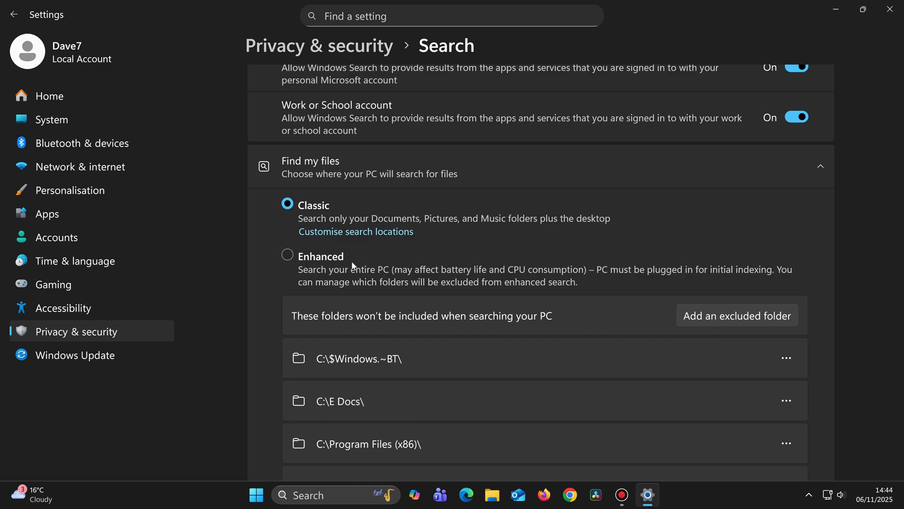
Select the Enhanced option under Find my files
click(288, 255)
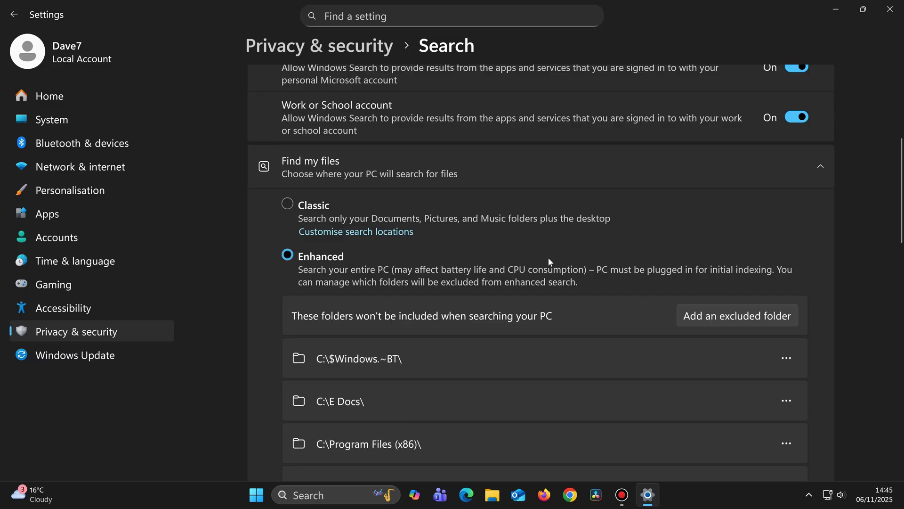
Wait for Indexing status to reach 84881 indexed and 0 pending, then close Settings
scroll(549, 257, up, 5)
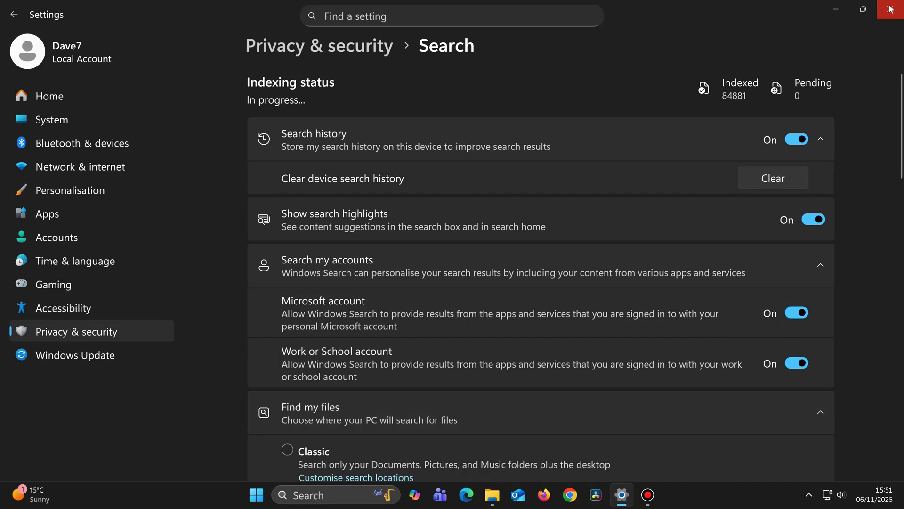
click(890, 9)
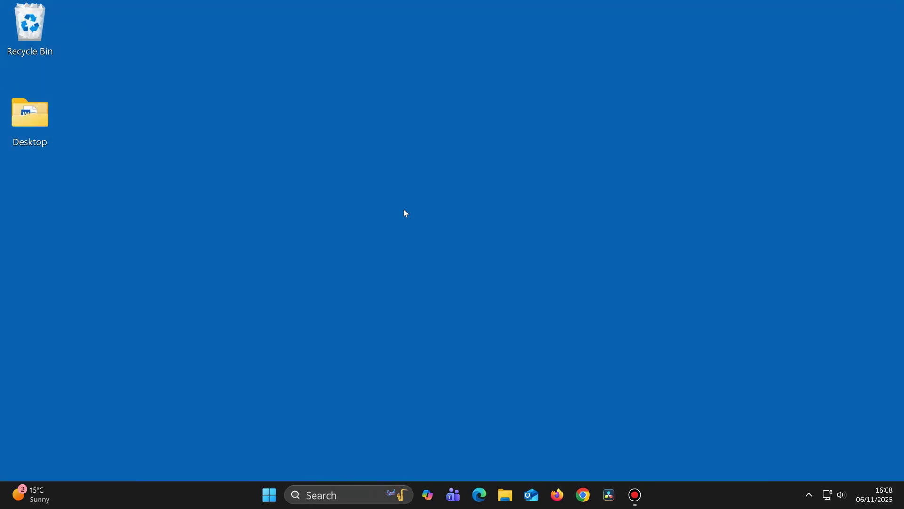
Search for 'blackmagic raw player' and launch the Blackmagic RAW Player best match
click(353, 495)
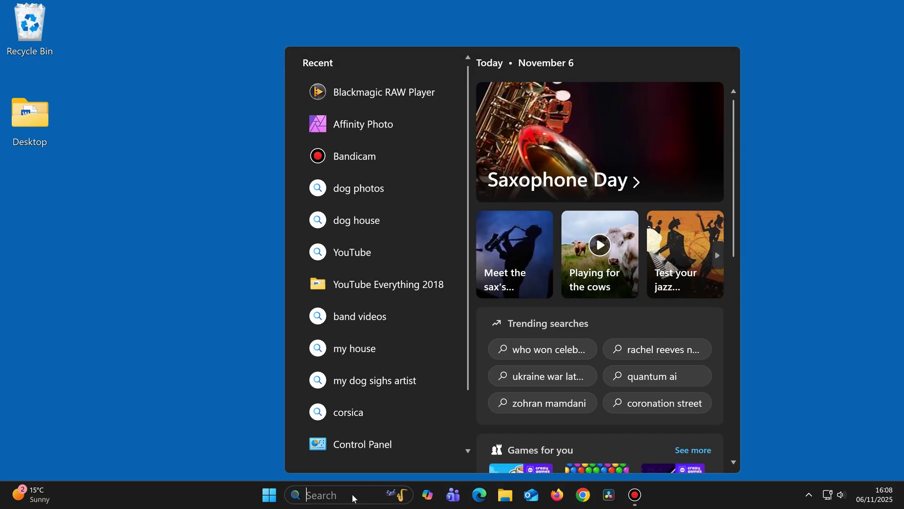
text(blackmagi)
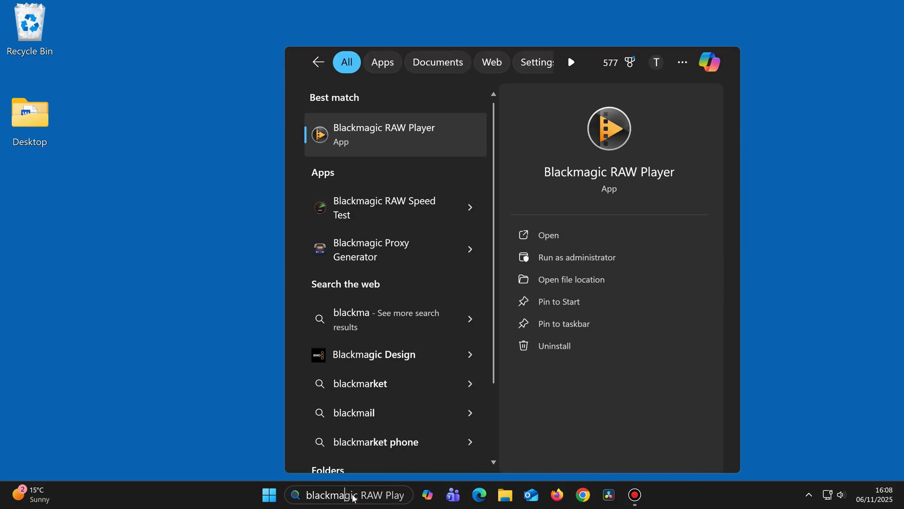
text(c raw pla)
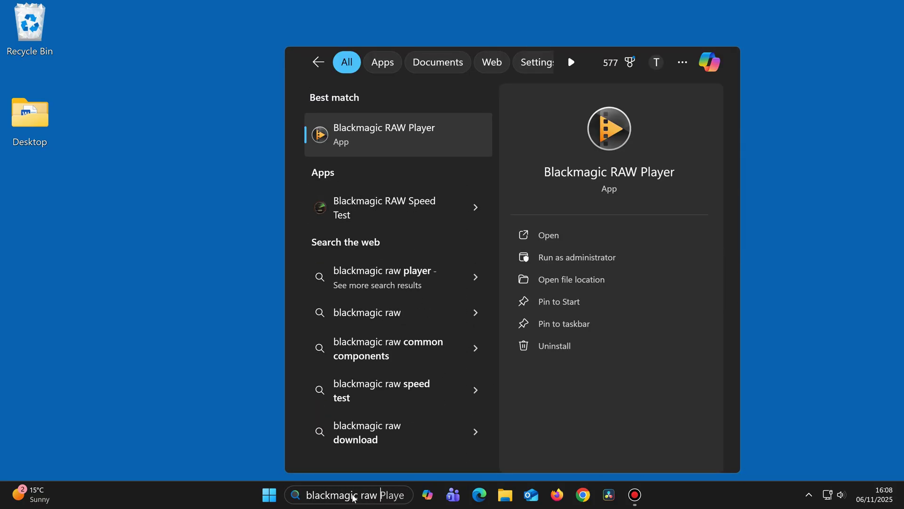
text(yer)
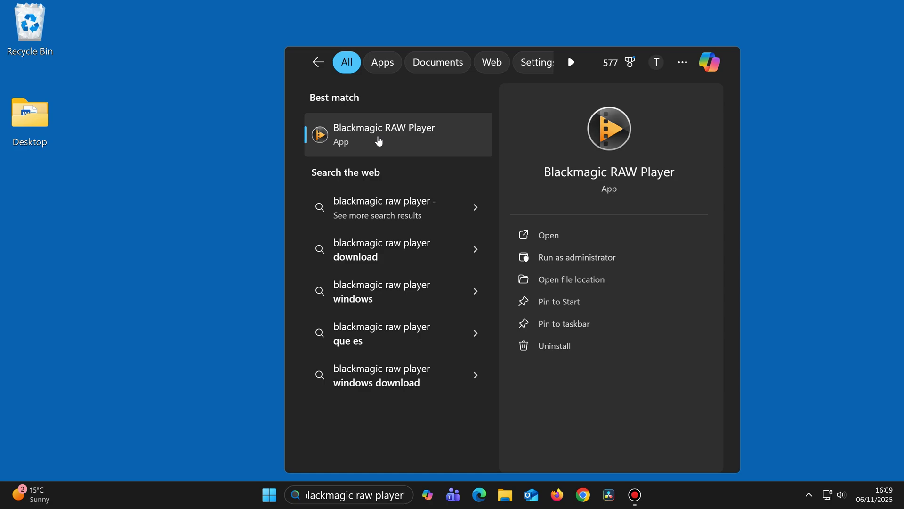
click(378, 140)
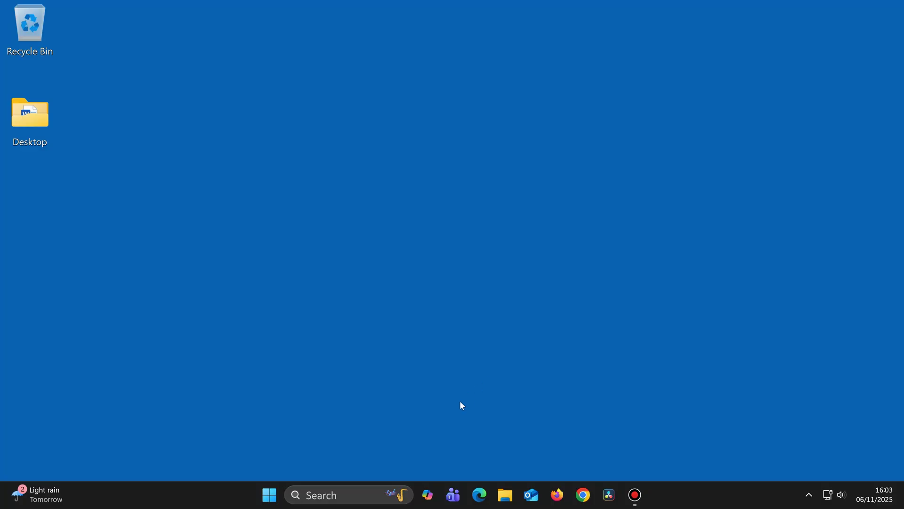
Enter 'affinity photo' in the taskbar Search so Affinity Photo shows as best match
click(352, 495)
text(af)
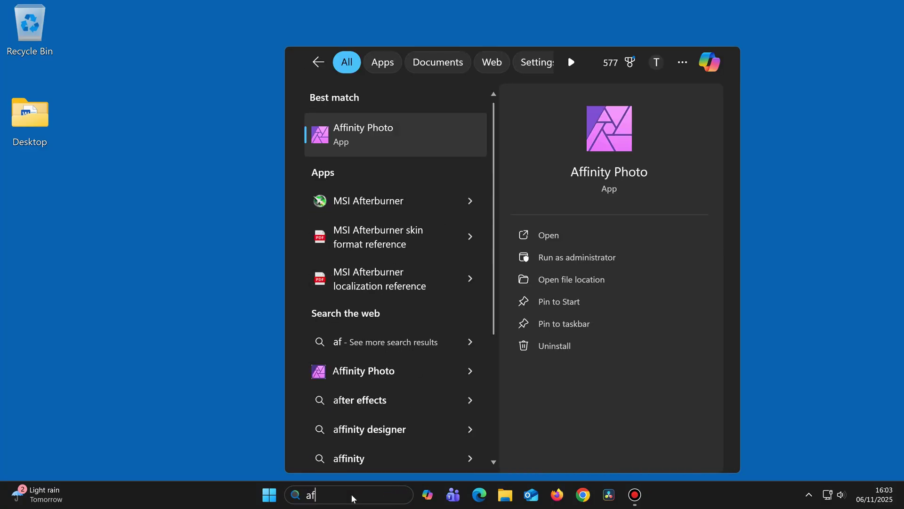
text(finity )
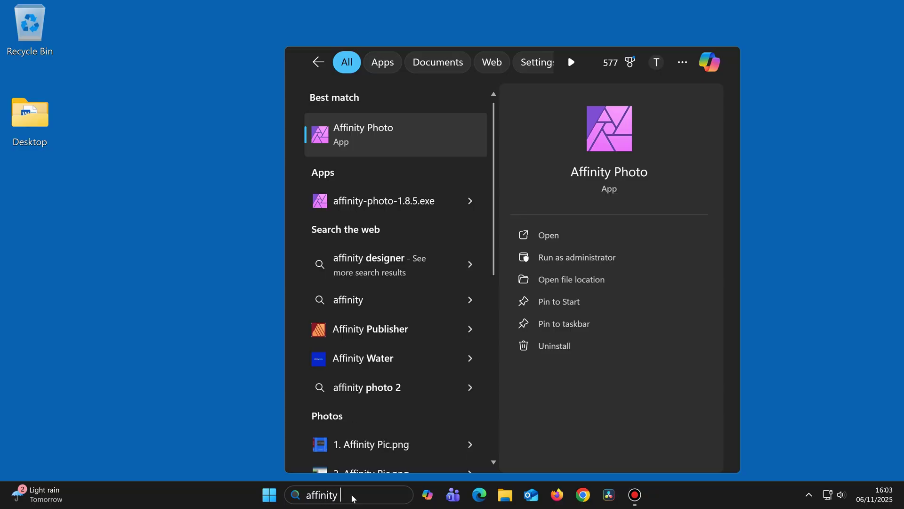
text(photo)
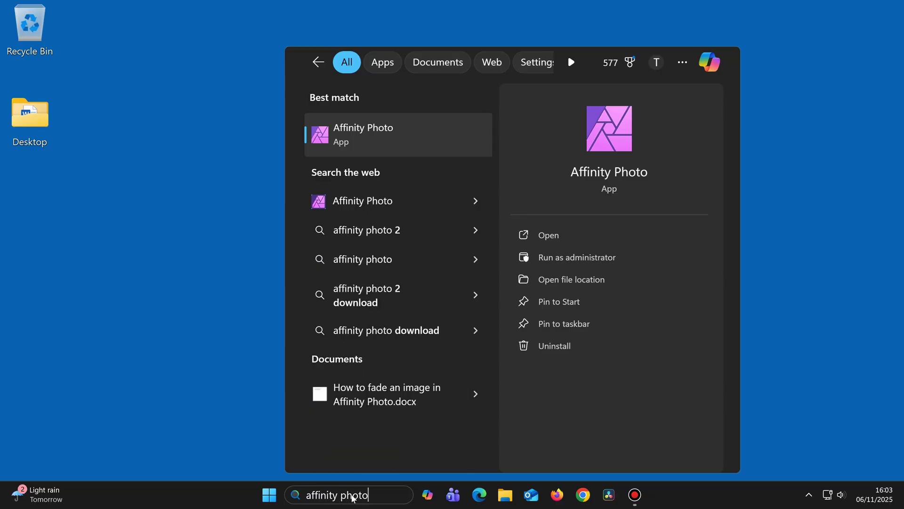